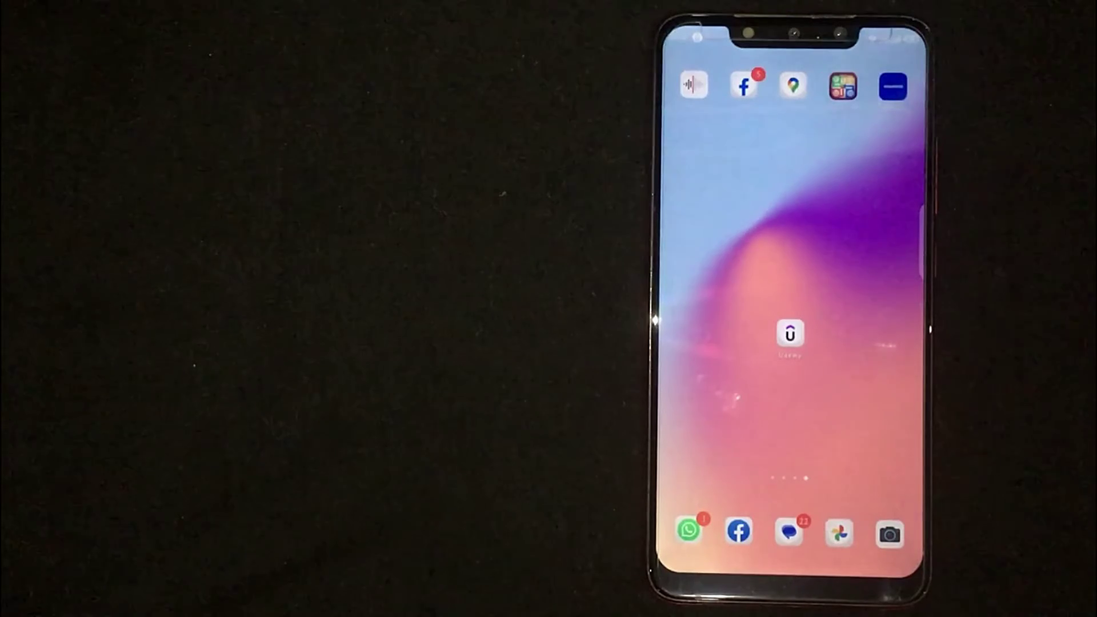
# Step: Launch Udemy and go to My learning to list the enrolled courses
pyautogui.click(790, 334)
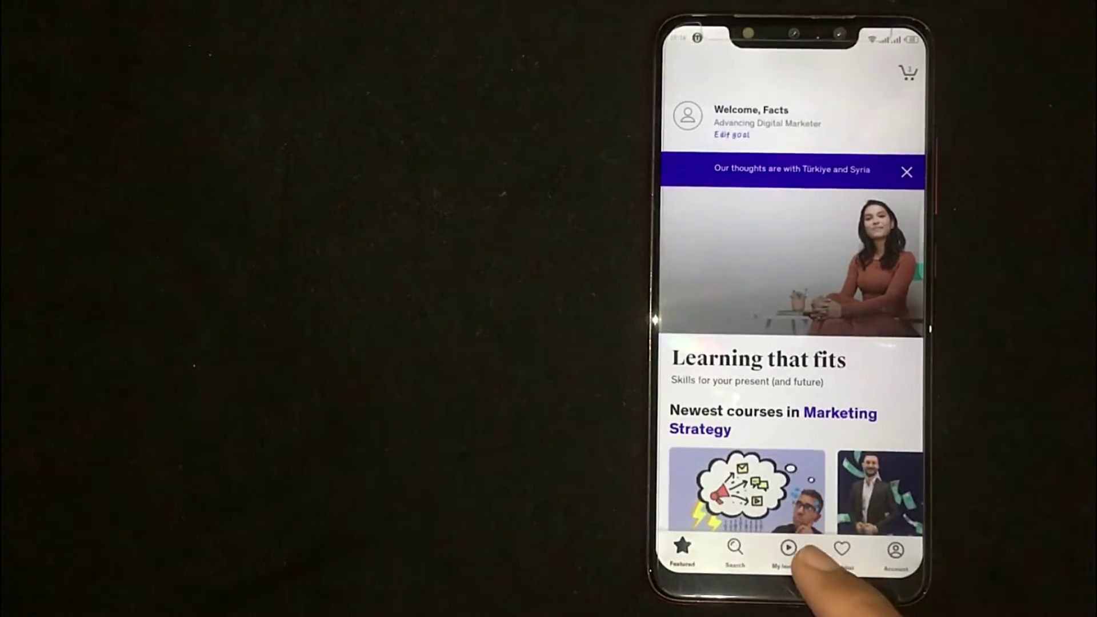
pyautogui.click(789, 549)
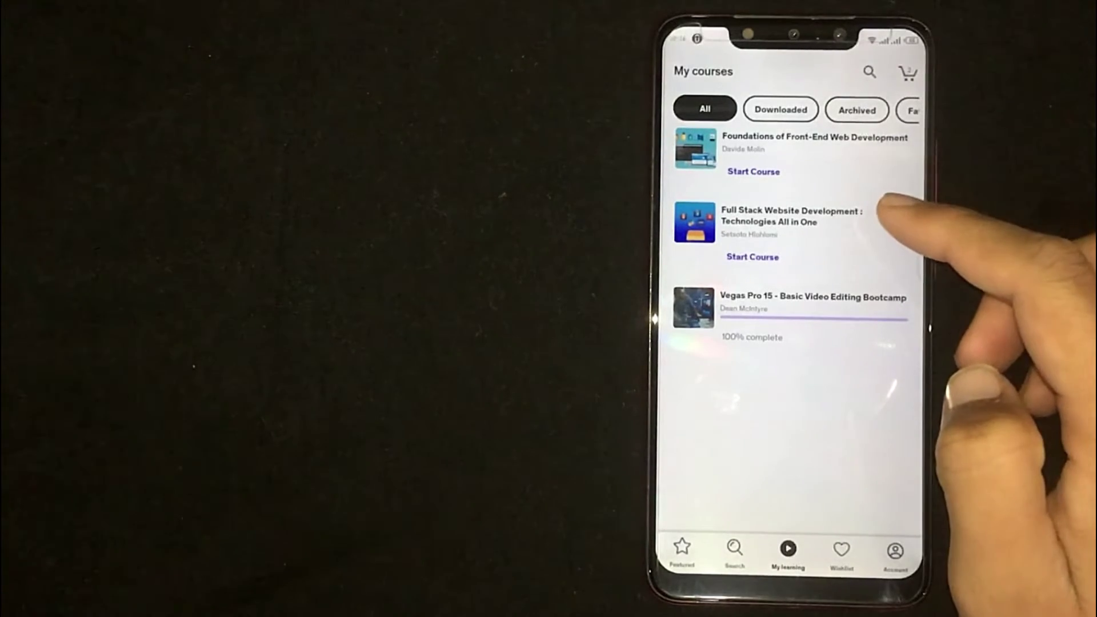
# Step: Open Full Stack Website Development and queue all its lectures via Download course
pyautogui.click(887, 216)
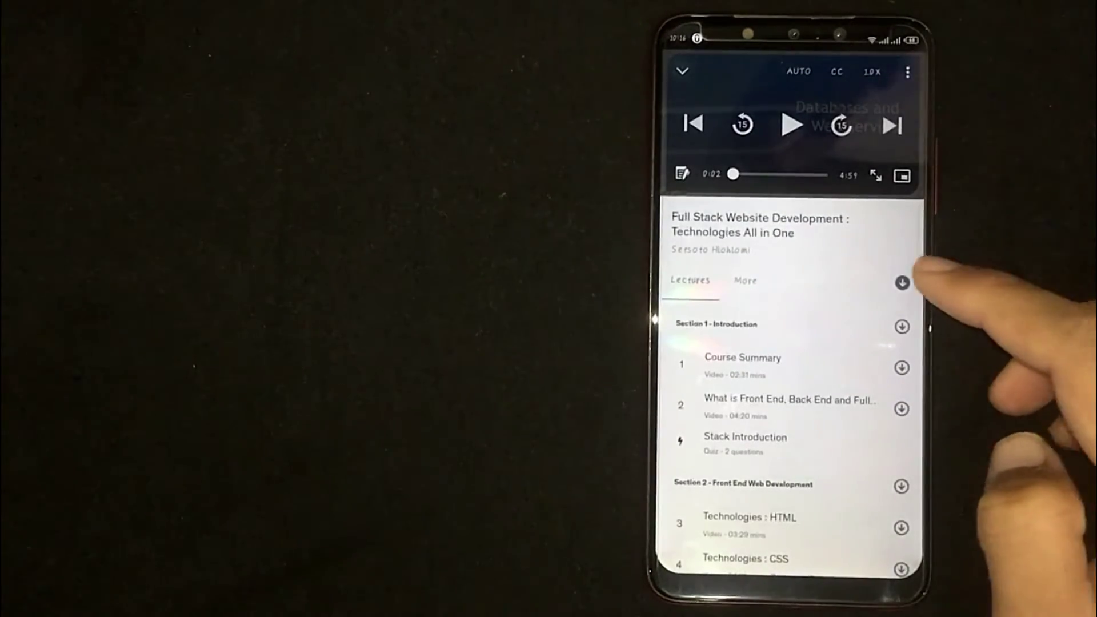
pyautogui.click(902, 282)
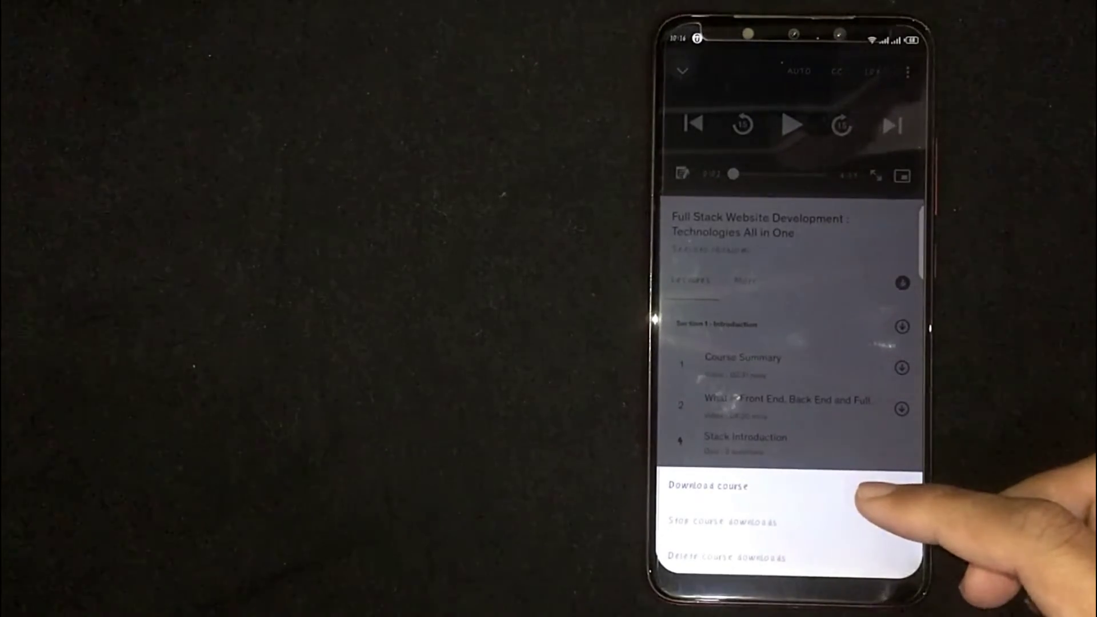
pyautogui.click(865, 489)
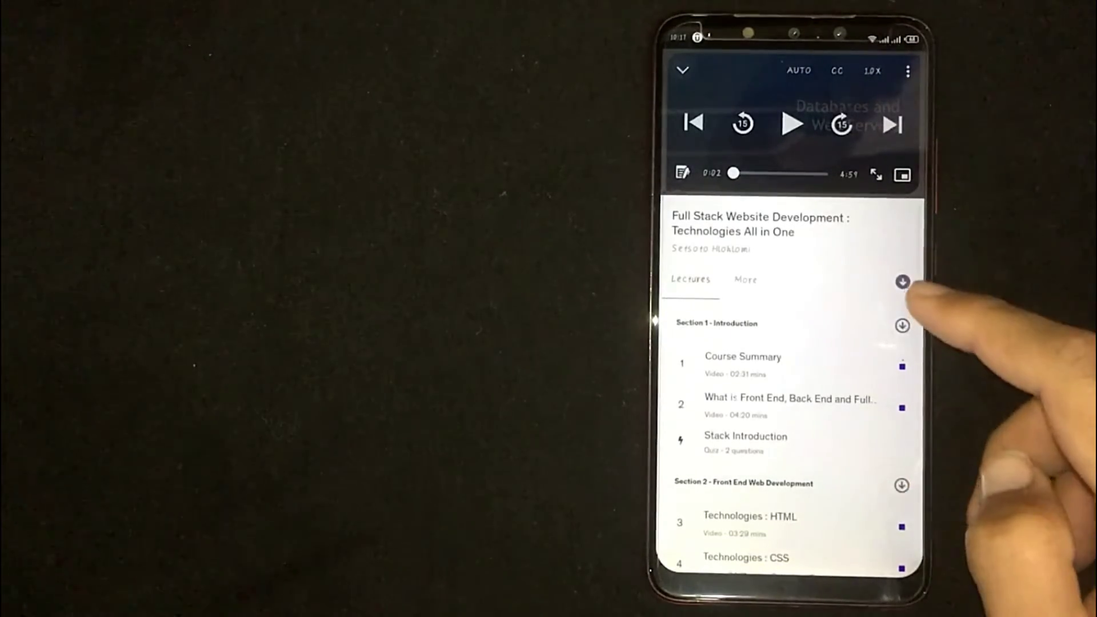
# Step: Stop the 13 queued course downloads and queue only the Course Summary lecture
pyautogui.click(902, 281)
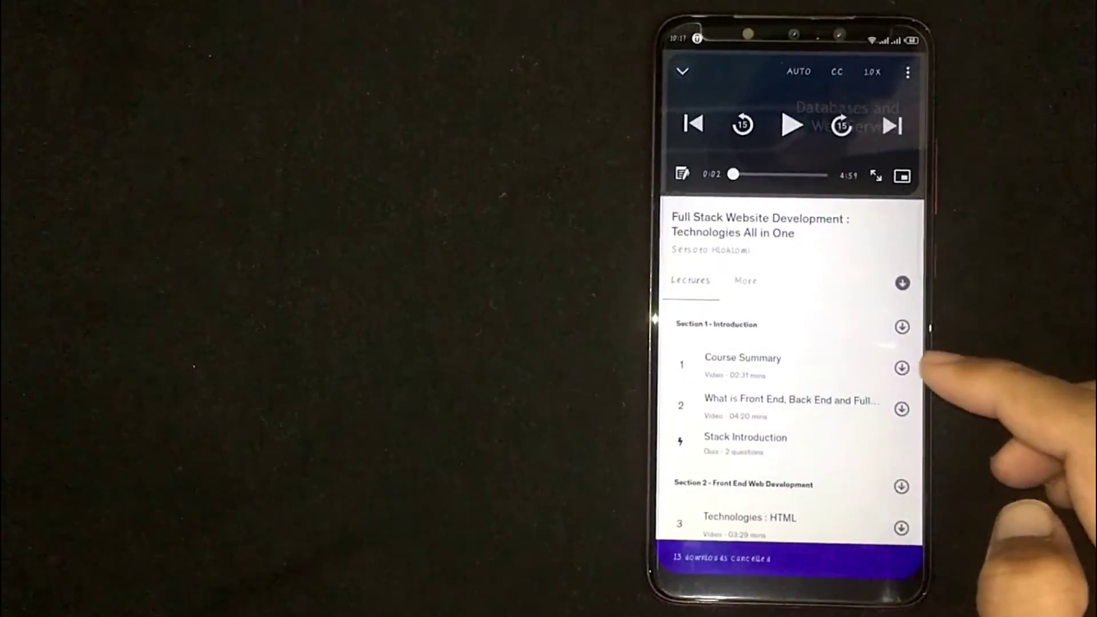
pyautogui.click(902, 366)
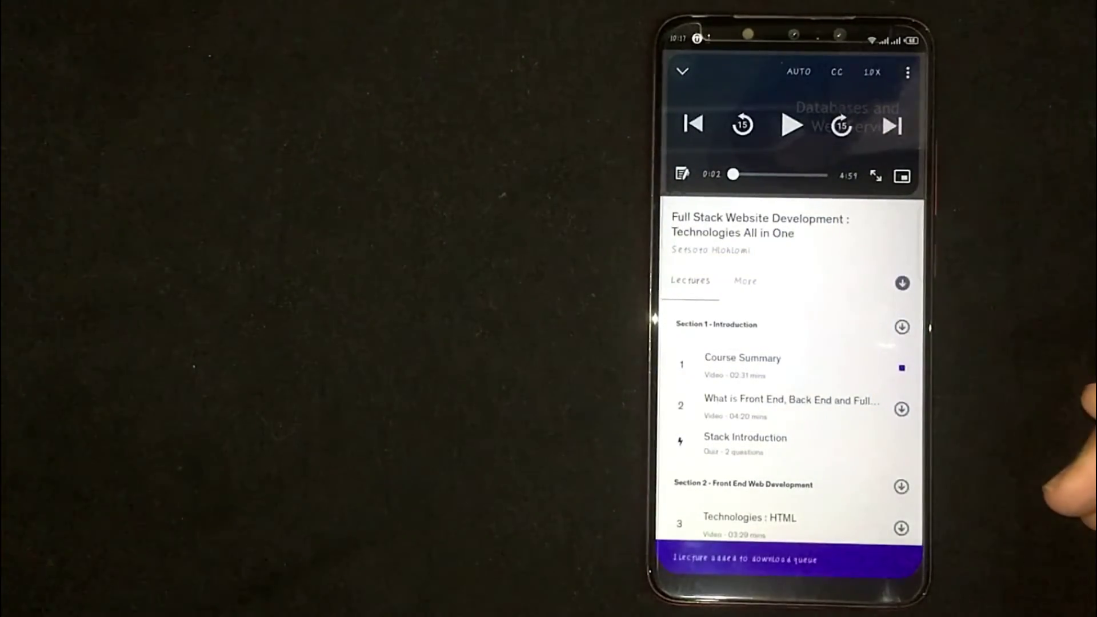